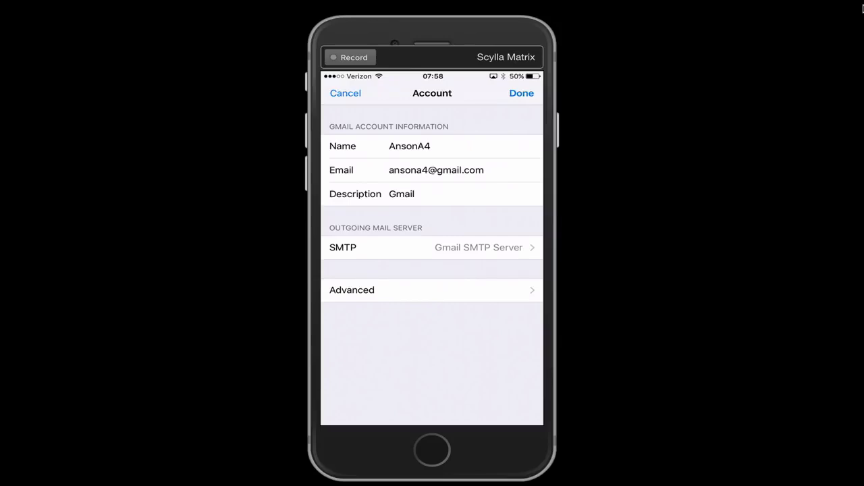
Go into SMTP under Outgoing Mail Server to list the Gmail account's outgoing servers.
left_click(432, 247)
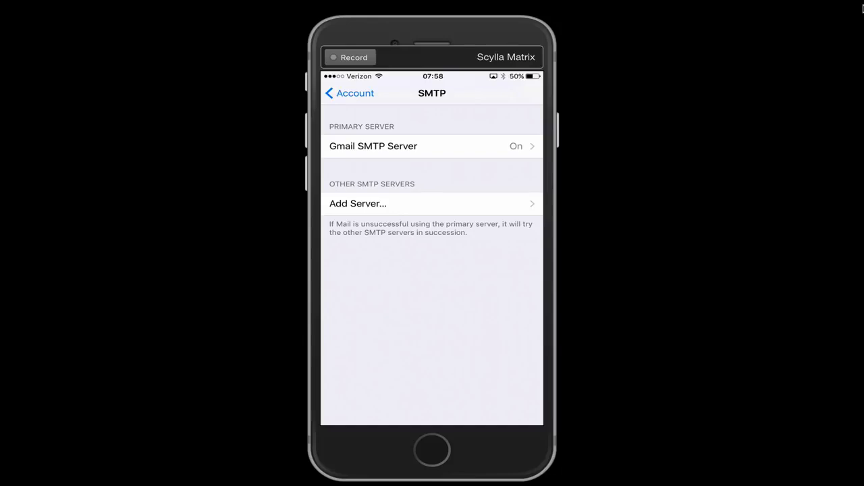
Select Gmail SMTP Server under Primary Server to show its host name, user name and password fields.
left_click(432, 146)
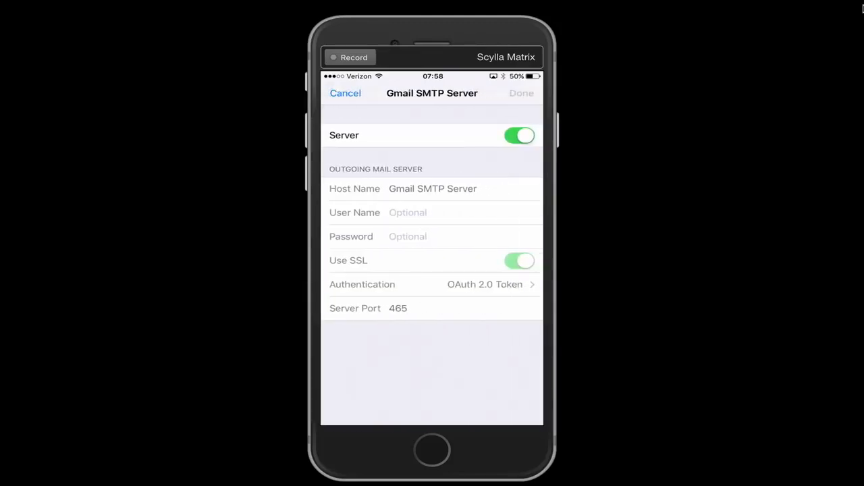